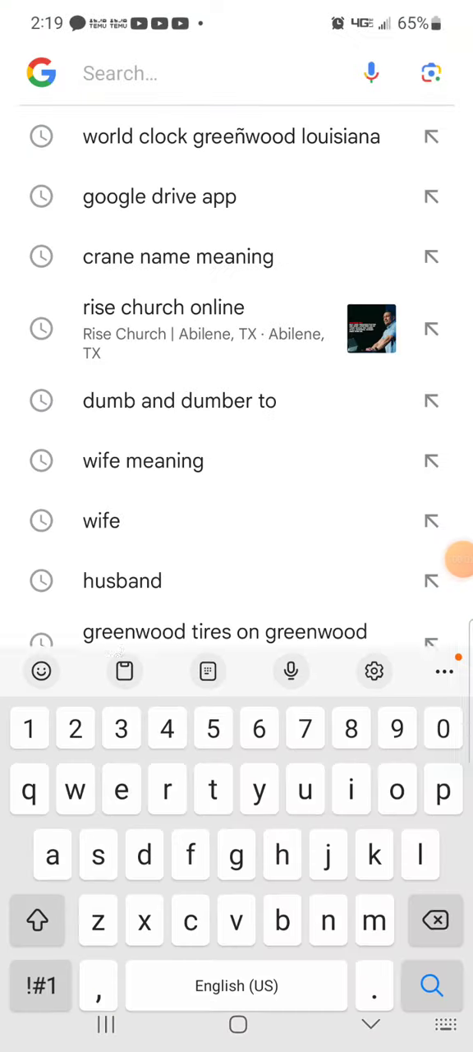
Rerun the recent 'world clock greenwood louisiana' search from the suggestion list.
left_click(231, 136)
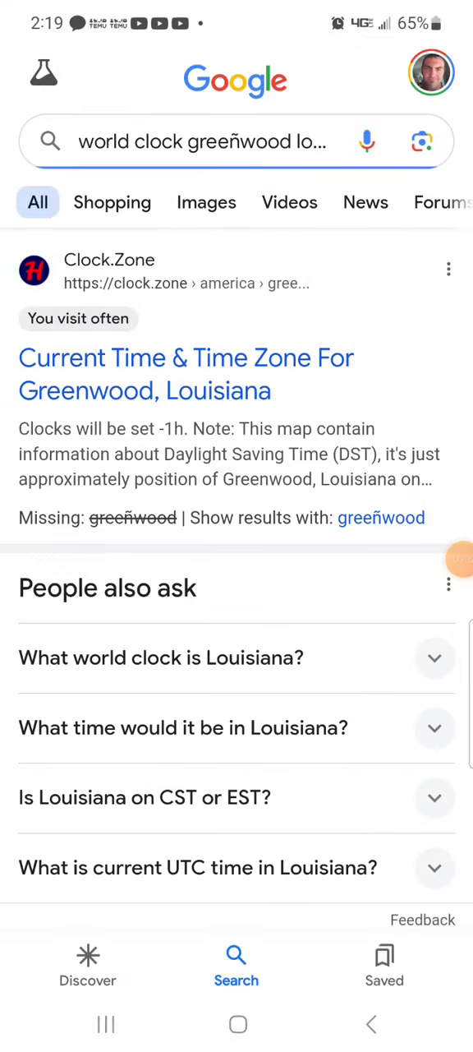
Open the Clock.Zone page 'Current Time & Time Zone For Greenwood, Louisiana'.
left_click(186, 373)
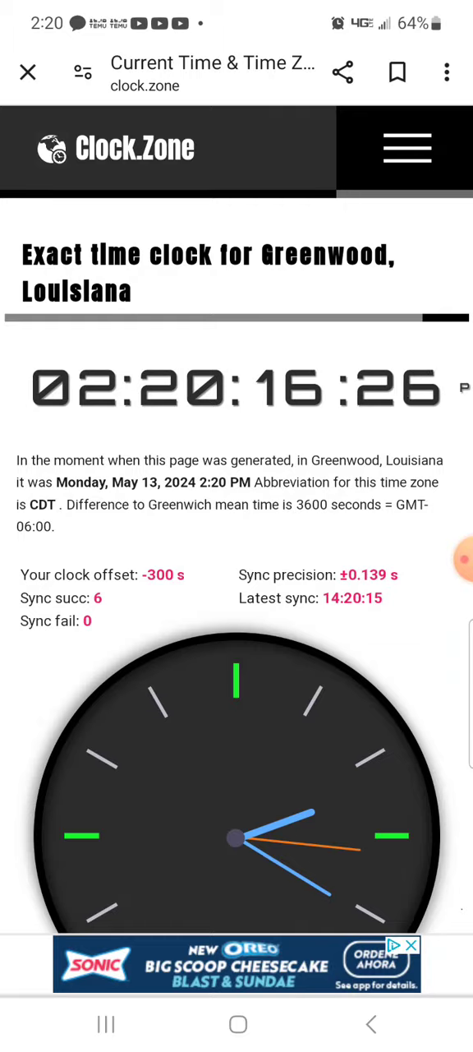
Go to the home screen and launch Camera from the dock.
left_click(237, 1024)
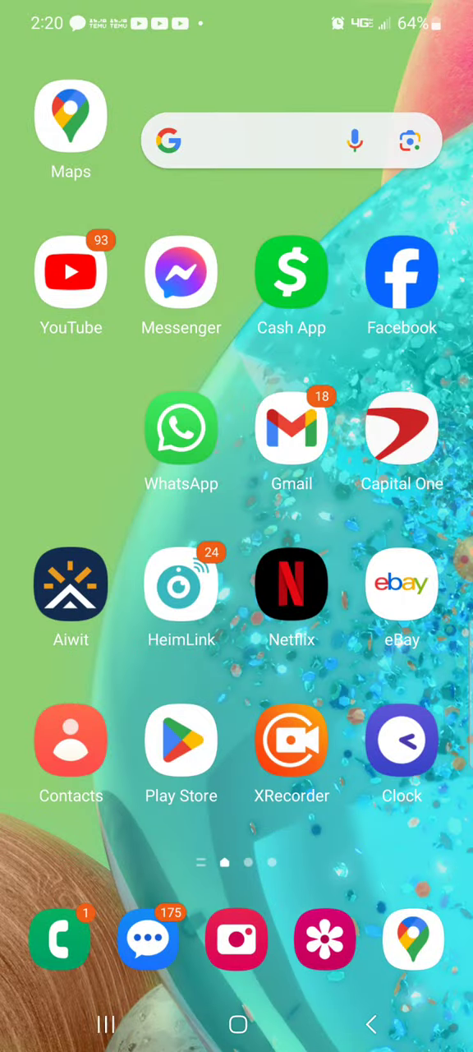
left_click(236, 939)
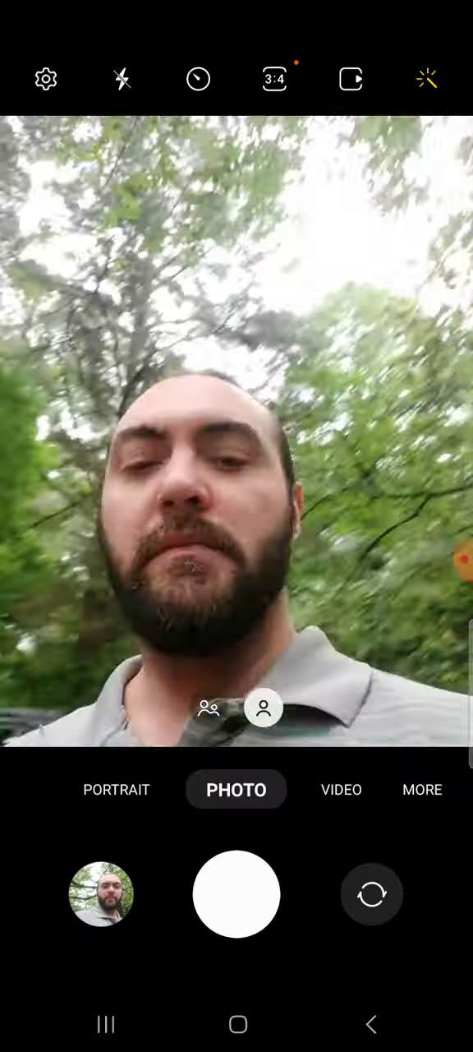
Flip to the rear camera to frame the forest canopy and sky.
left_click(372, 893)
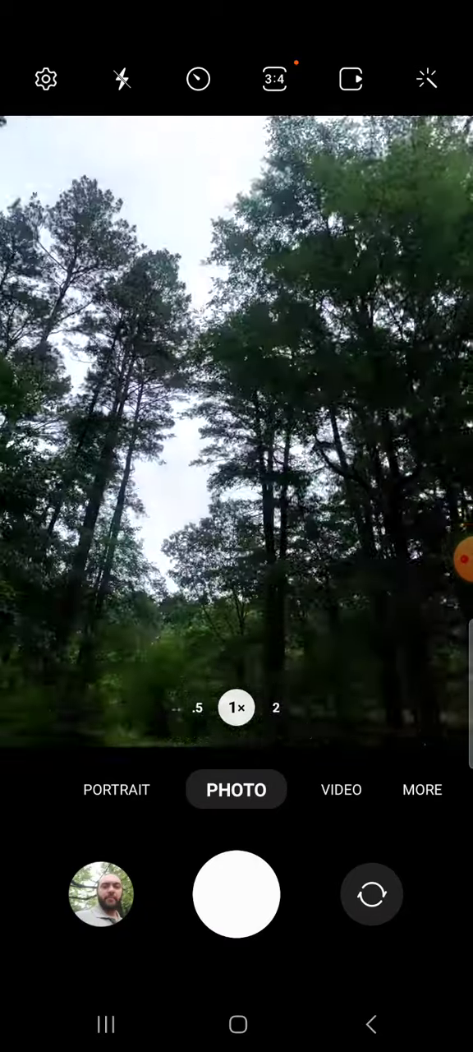
Flip back to the front camera to frame a selfie against the forest.
left_click(372, 894)
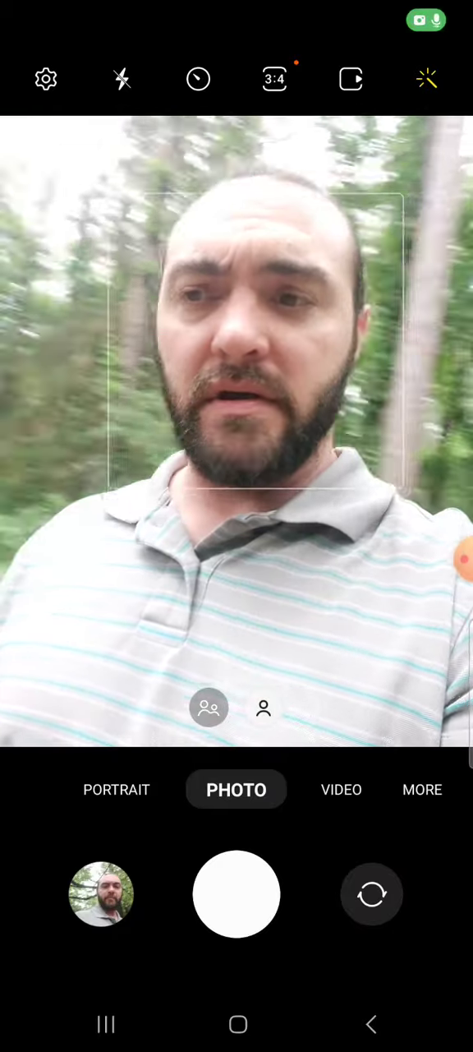